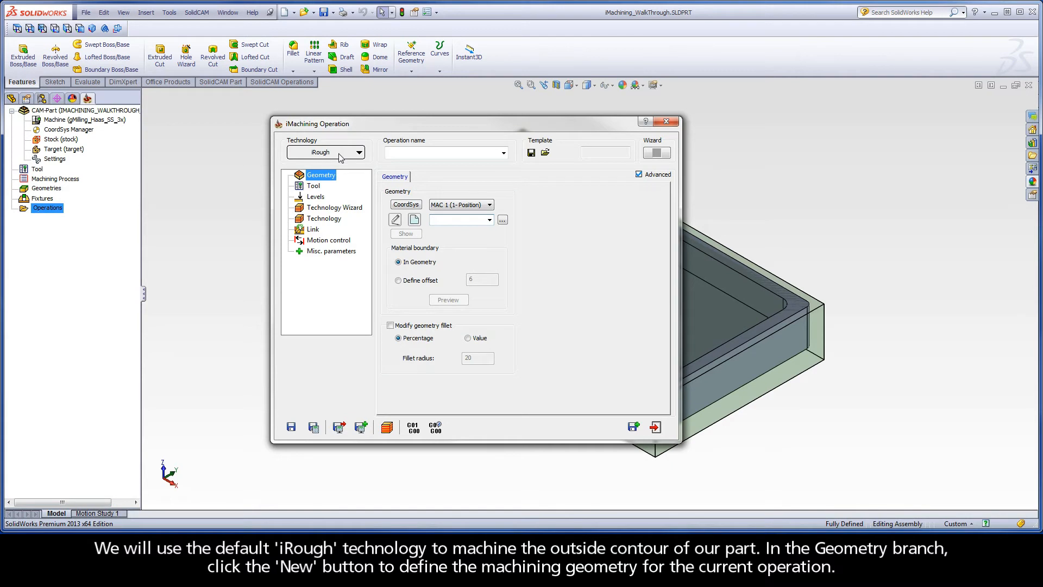
Step: Start a new machining geometry and chain the stock's top outline as a closed loop using Auto-constant Z
left_click(415, 220)
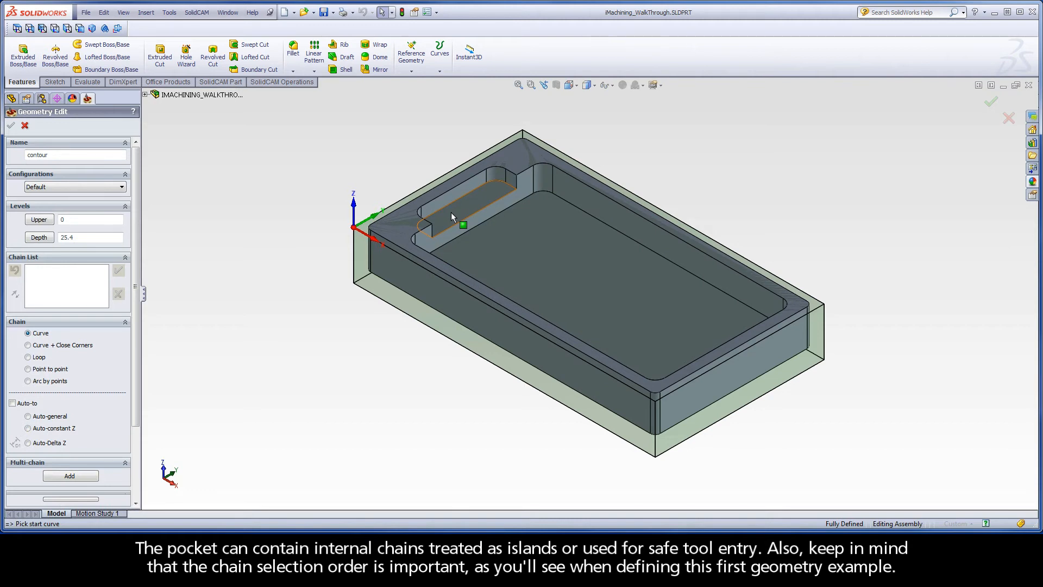
left_click(634, 394)
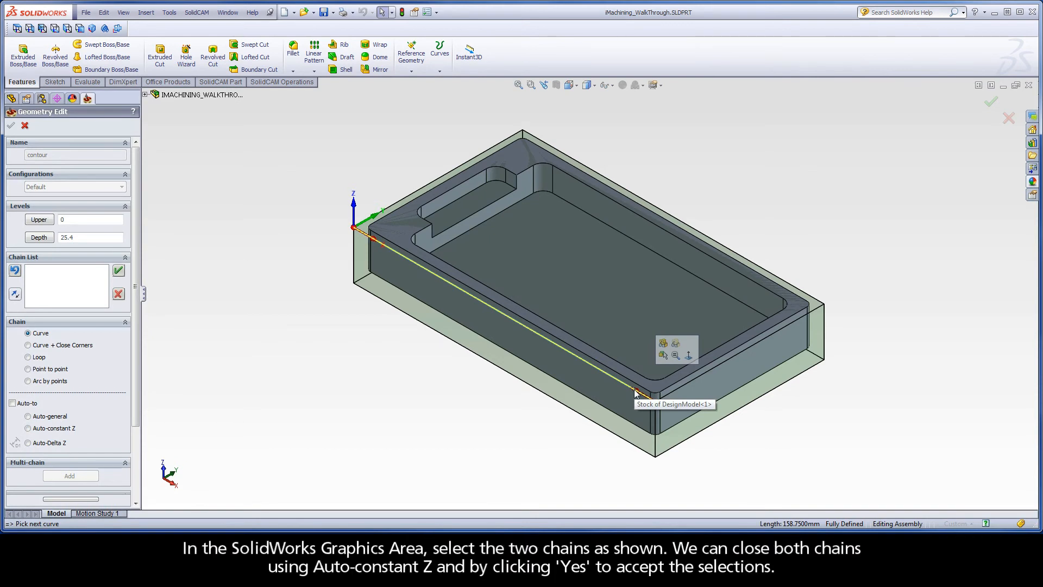
left_click(54, 428)
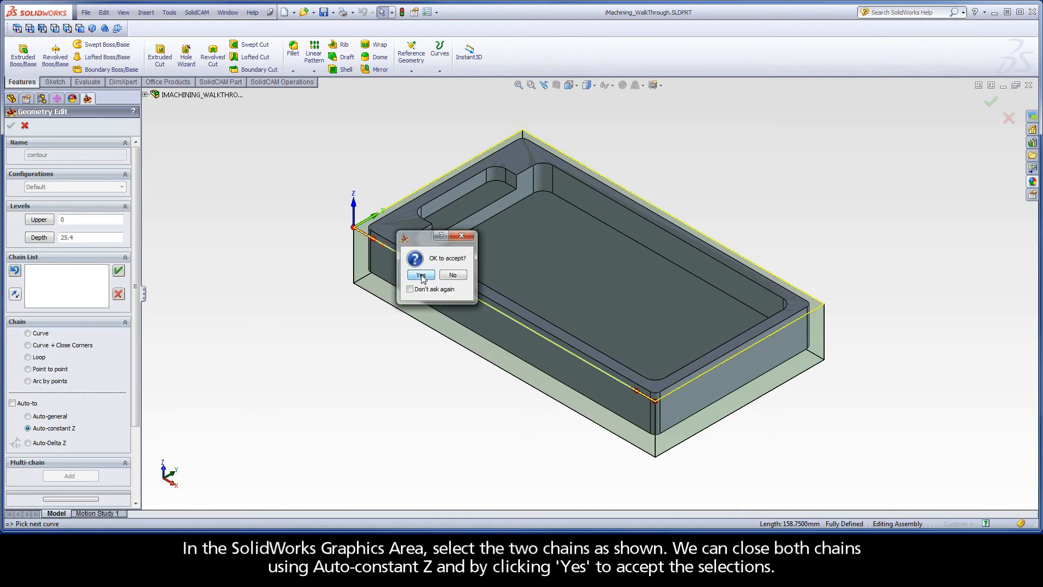
left_click(421, 275)
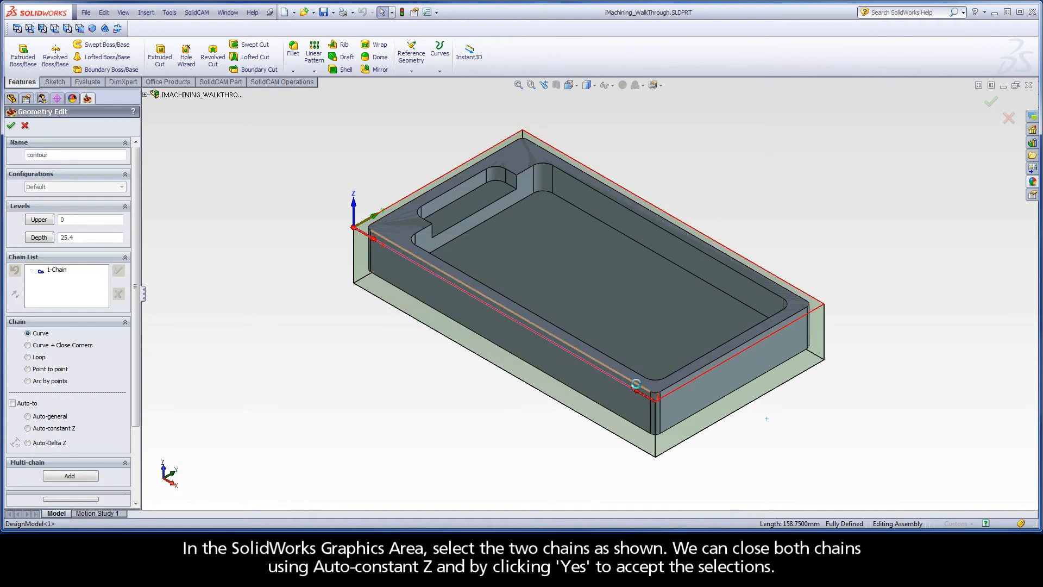
Step: Add the part's outer top edge as a second chain using Auto-constant Z, and mark the stock outline chain as open
left_click(636, 384)
left_click(61, 429)
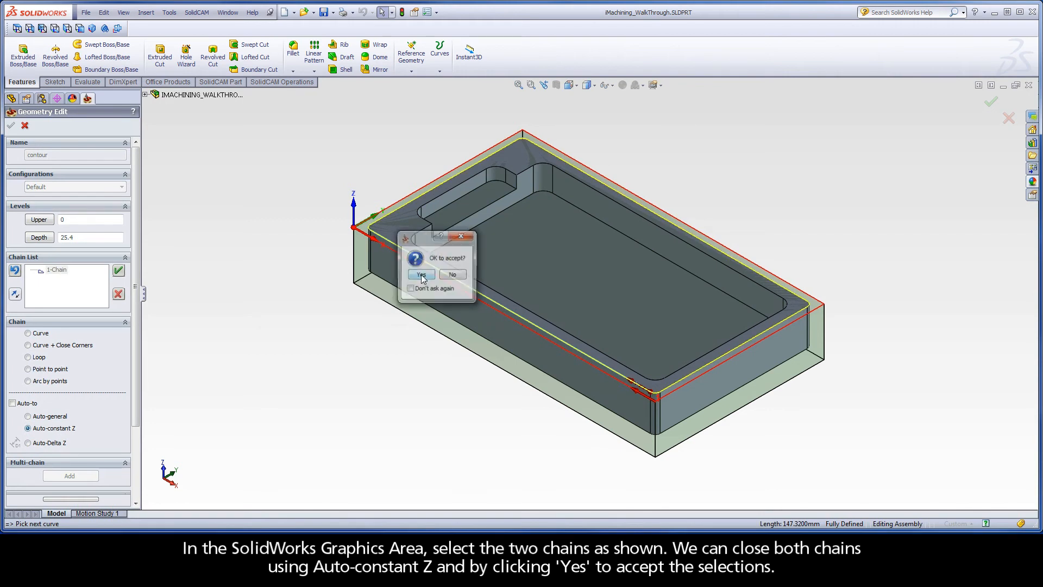
left_click(421, 275)
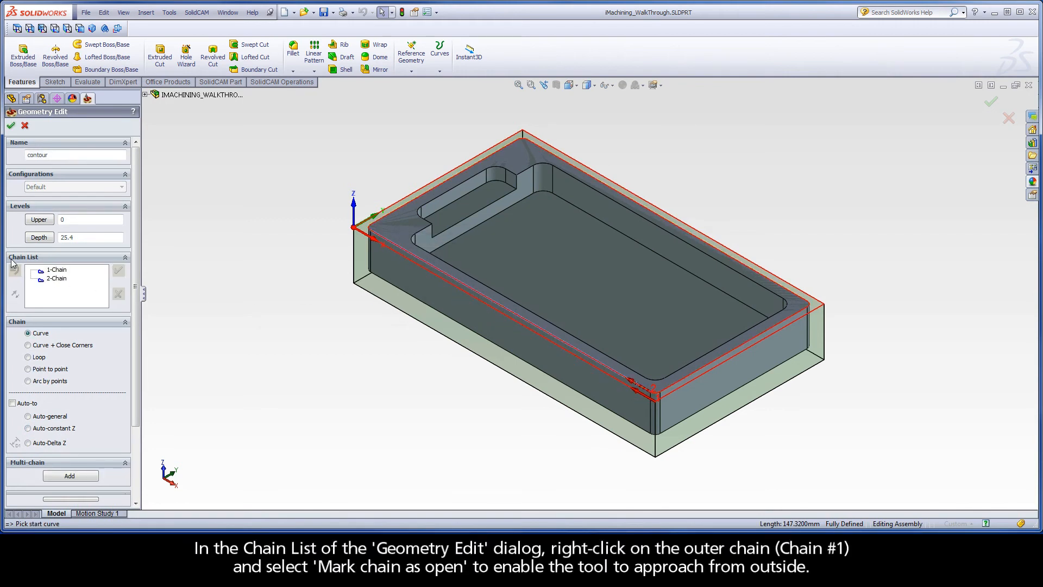
right_click(62, 273)
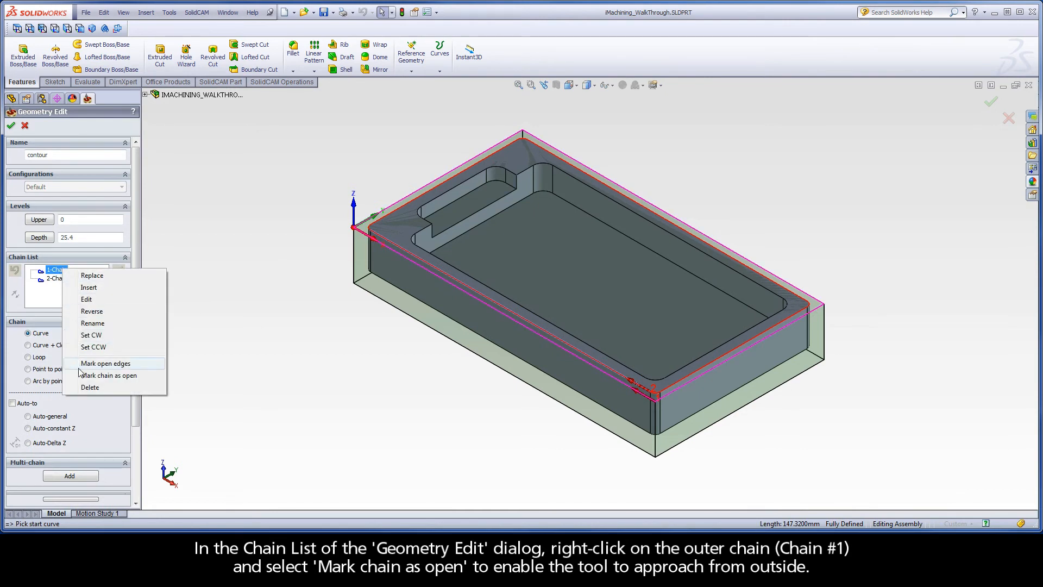
left_click(133, 376)
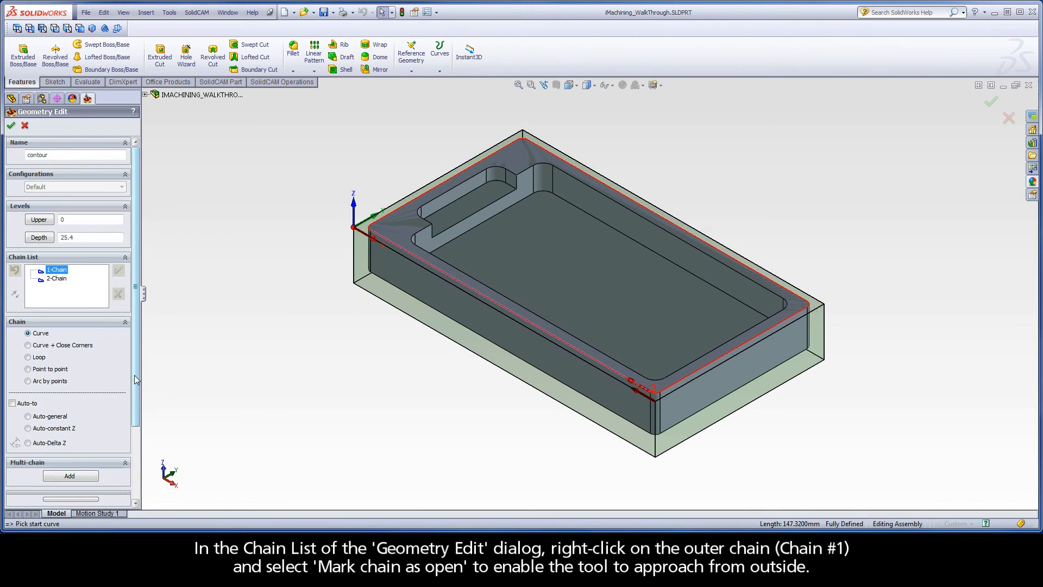
Step: Define the upper level from the stock's top face and the depth from the part's bottom edge, and accept the geometry
left_click(39, 220)
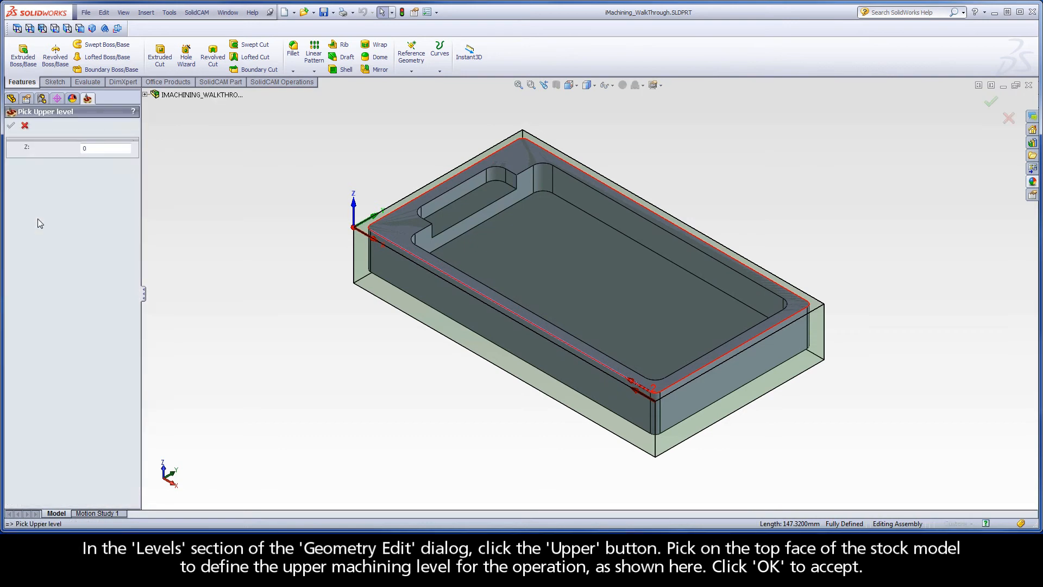
left_click(365, 231)
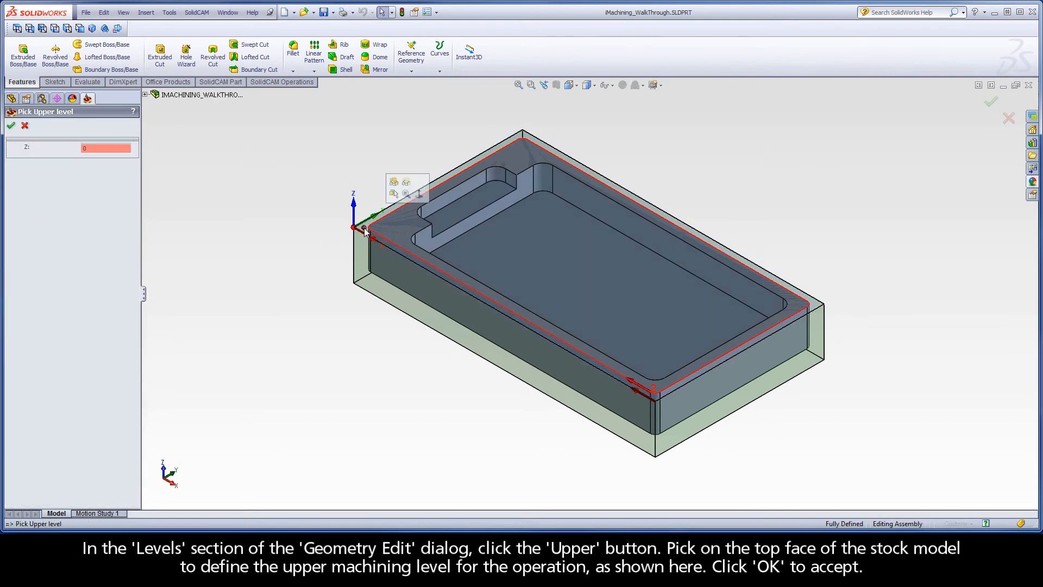
left_click(12, 128)
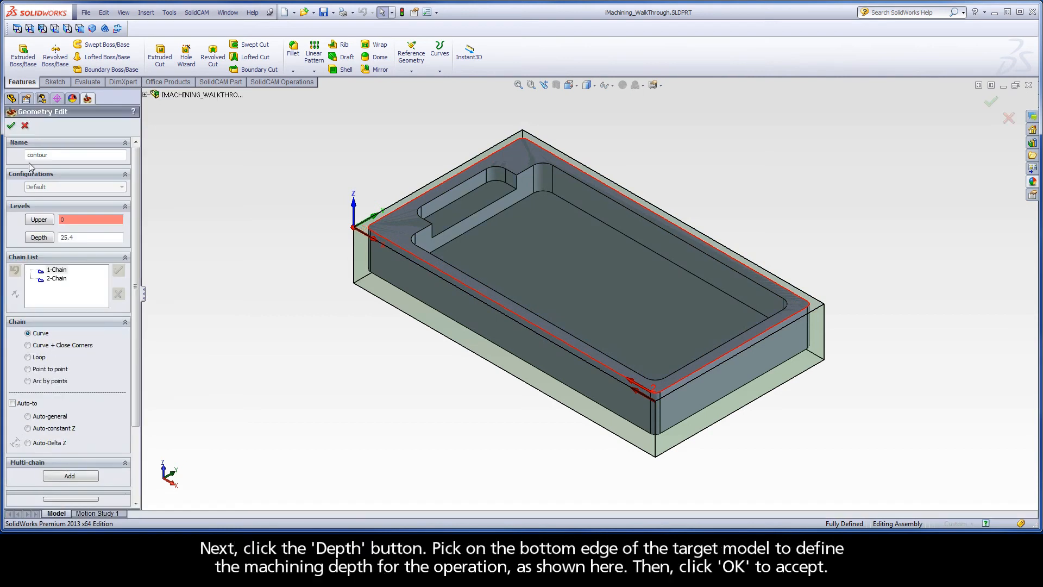
left_click(38, 237)
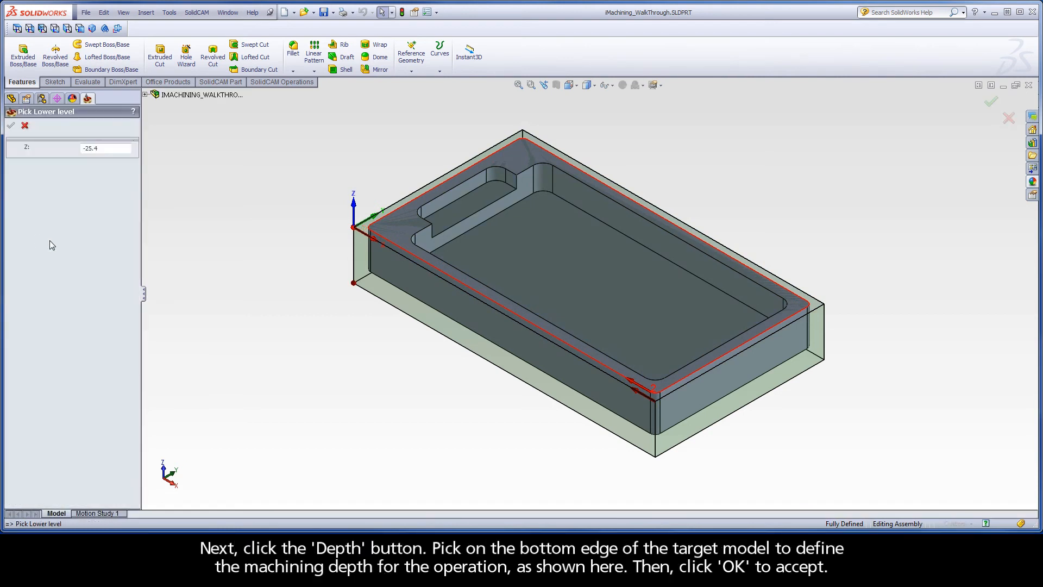
left_click(370, 272)
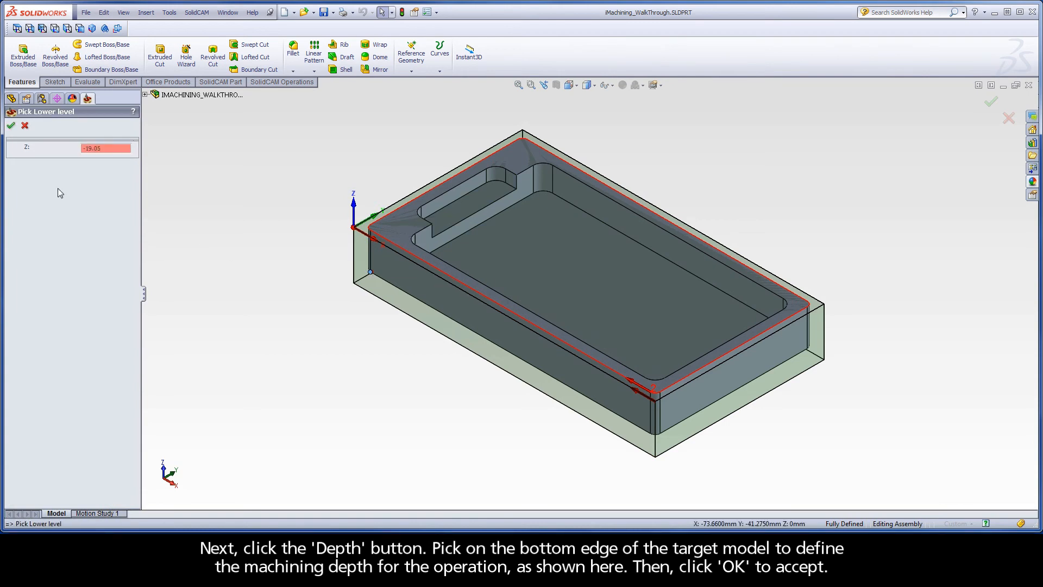
left_click(11, 126)
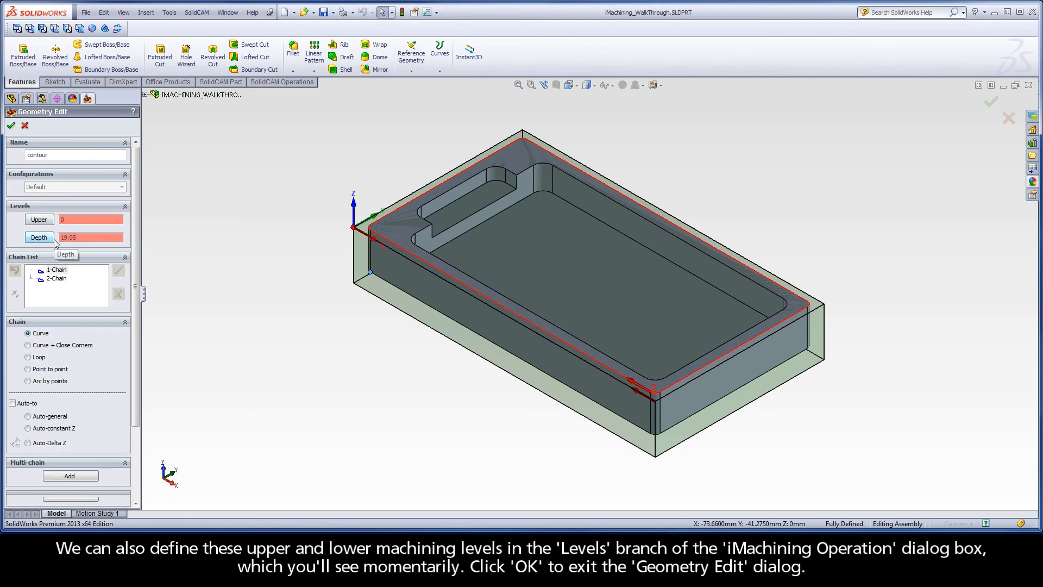
left_click(11, 126)
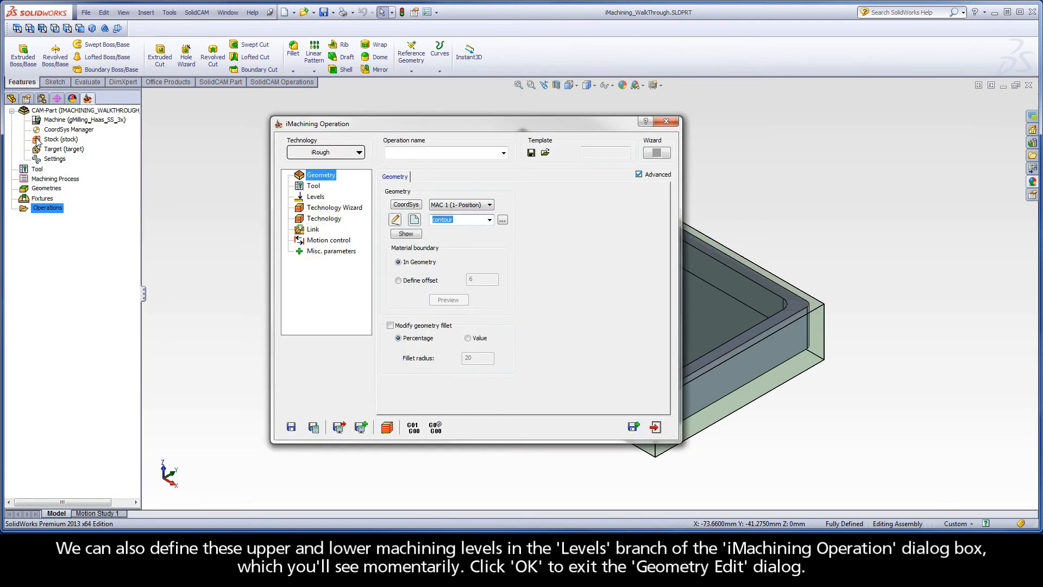
Step: Add a new end mill to the tool table for this operation
left_click(315, 187)
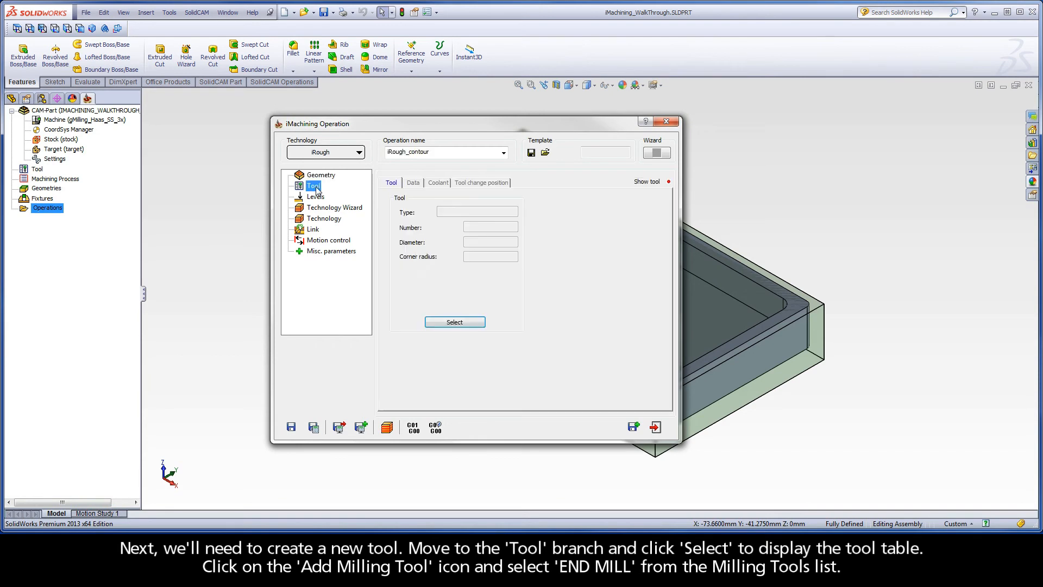
left_click(453, 322)
left_click(190, 437)
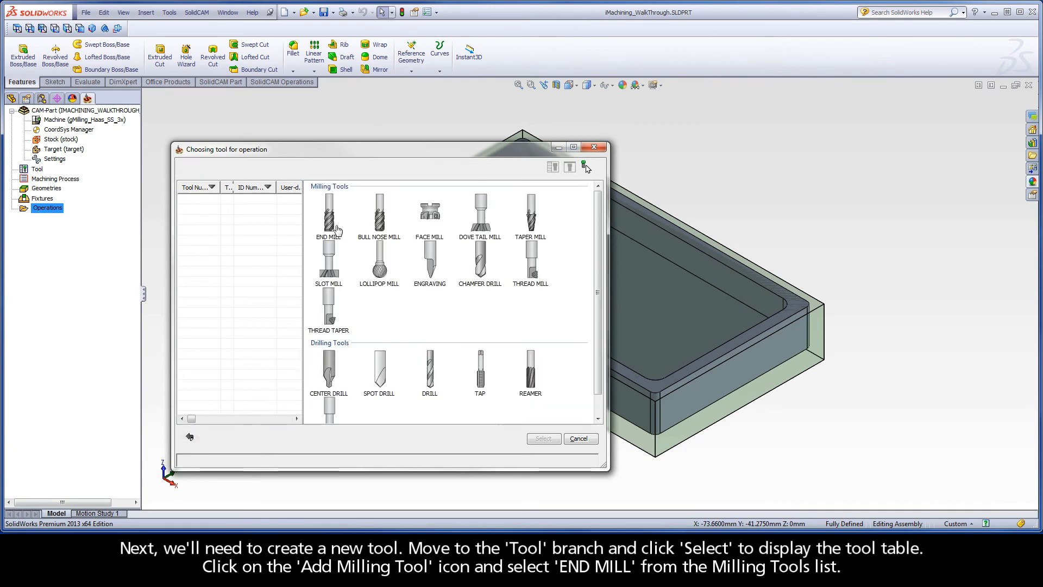
left_click(331, 216)
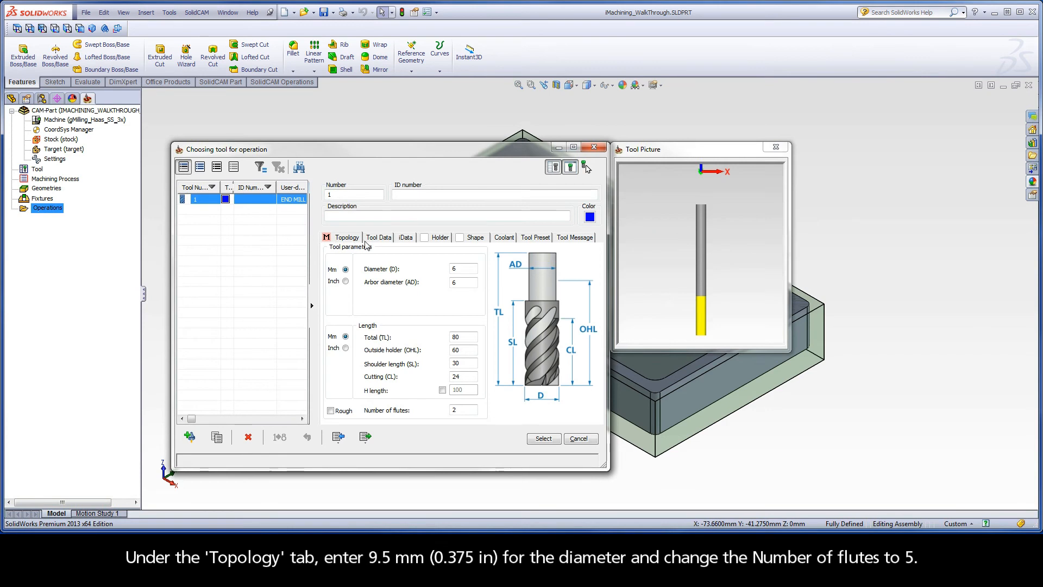
Step: Set the end mill's diameter to 9.5 mm and its number of flutes to 5
double_click(452, 268)
type("9.5")
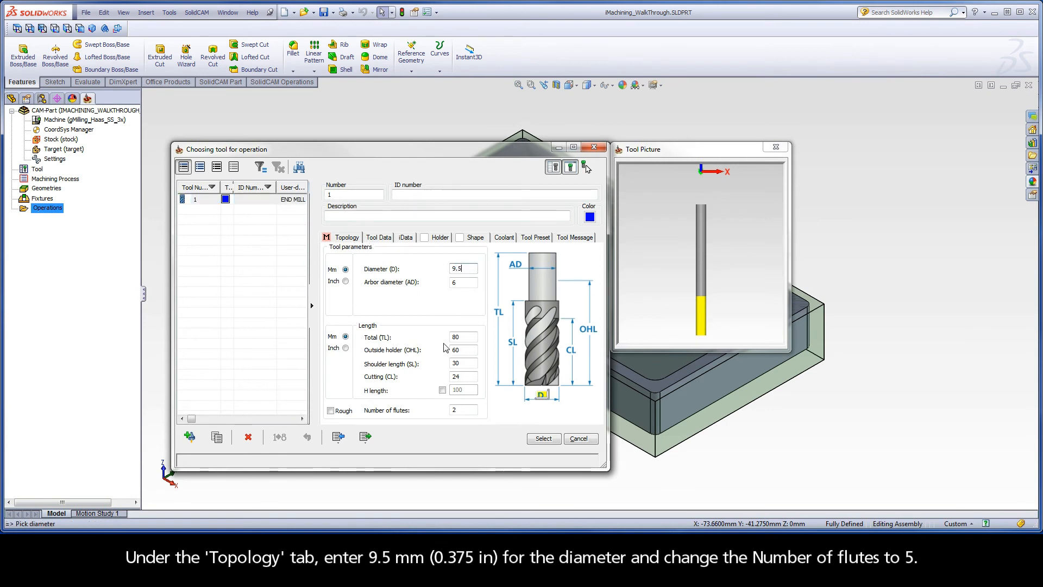
double_click(460, 409)
type("5")
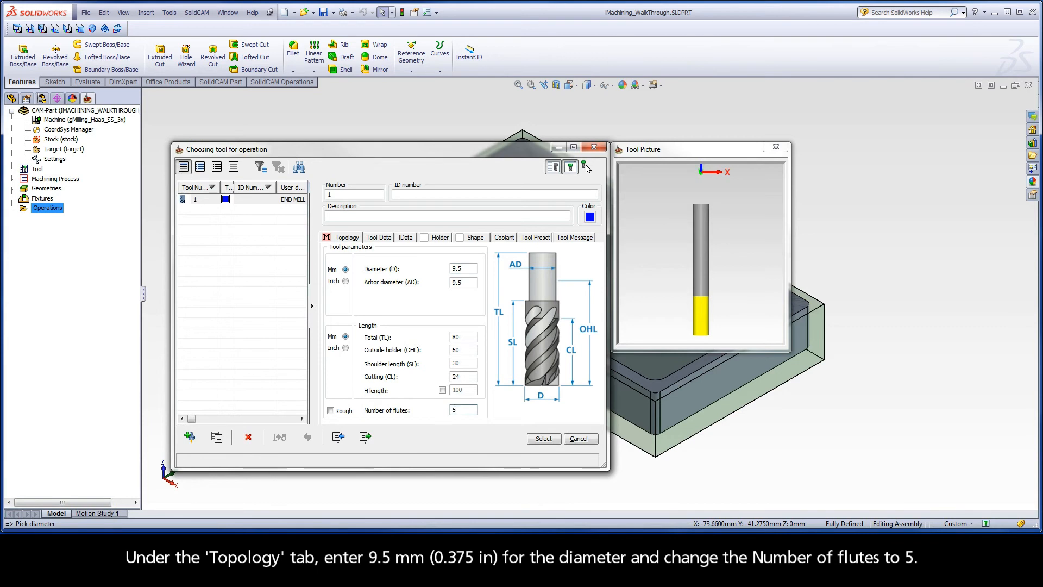
Step: Check the end mill's default lengths and 45 (Medium) helical angle, and assign the tool to the operation
double_click(466, 336)
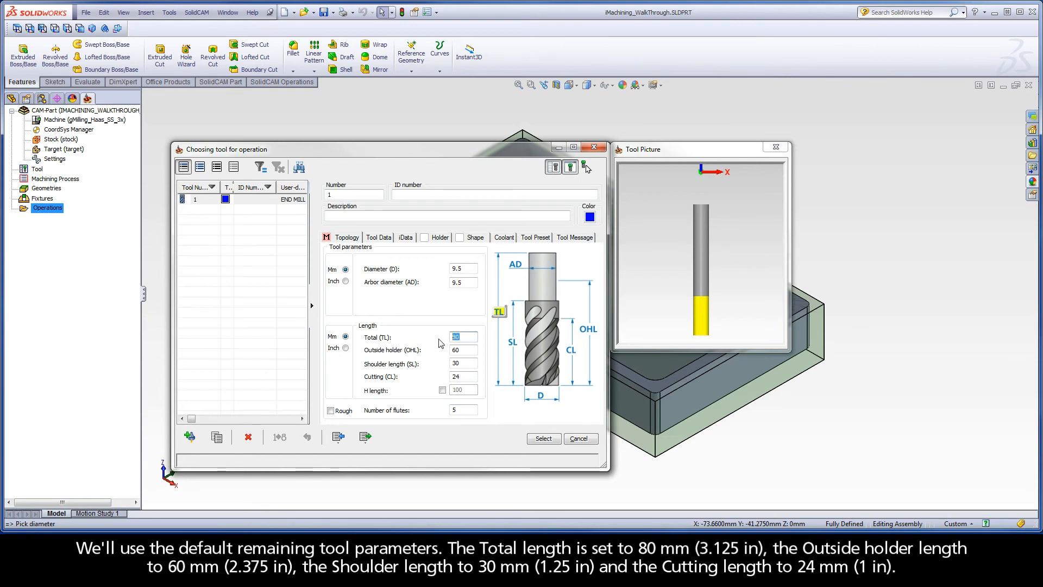
key("Tab")
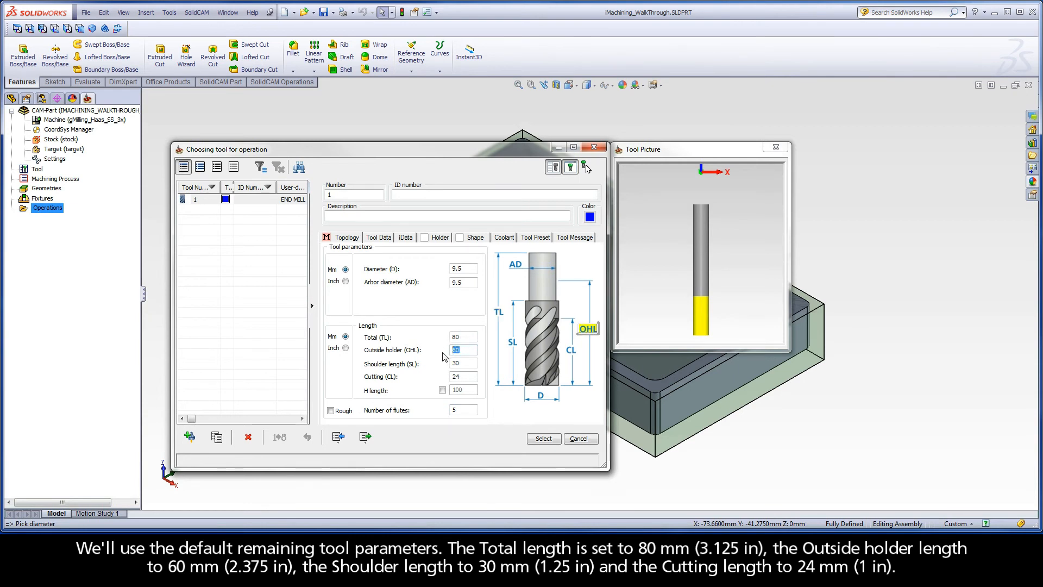
left_click(461, 363)
double_click(461, 362)
double_click(460, 376)
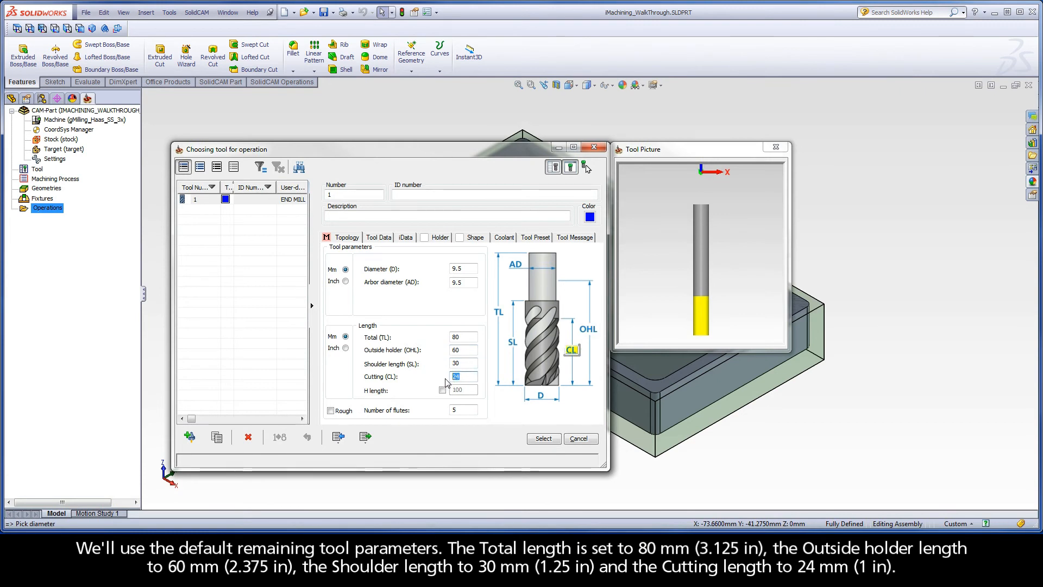
left_click(406, 239)
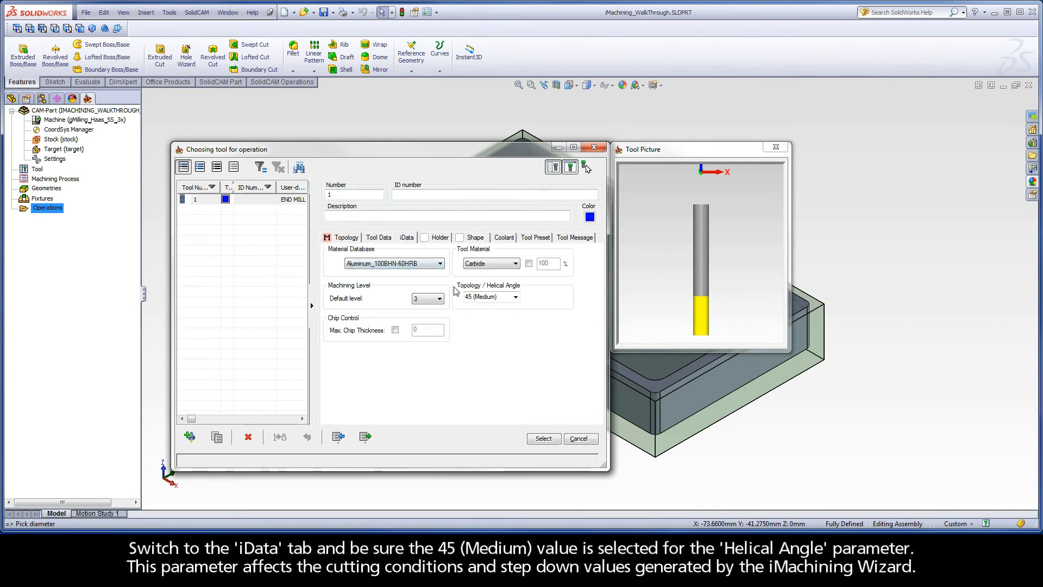
left_click(504, 296)
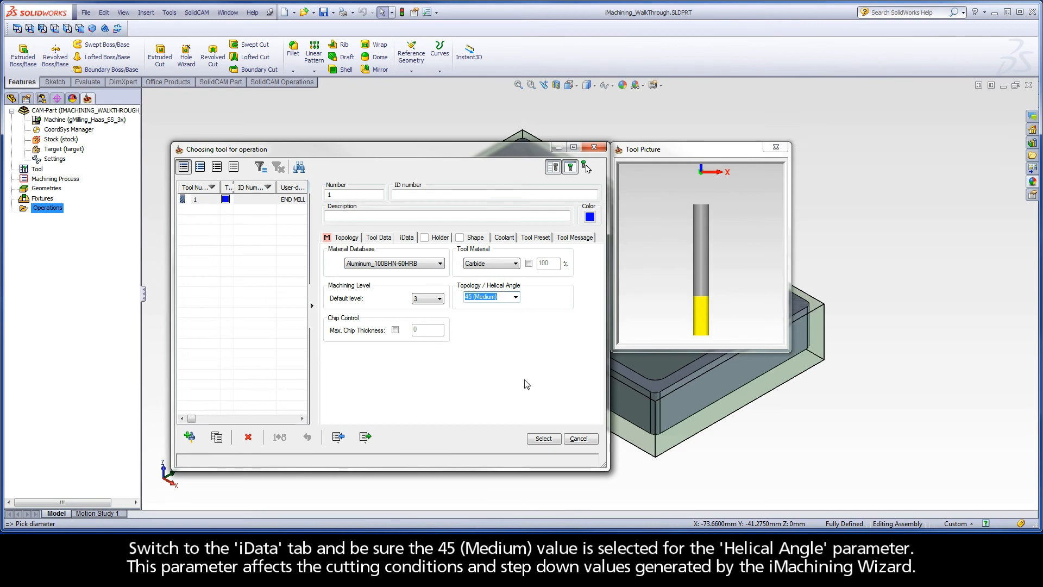
left_click(543, 439)
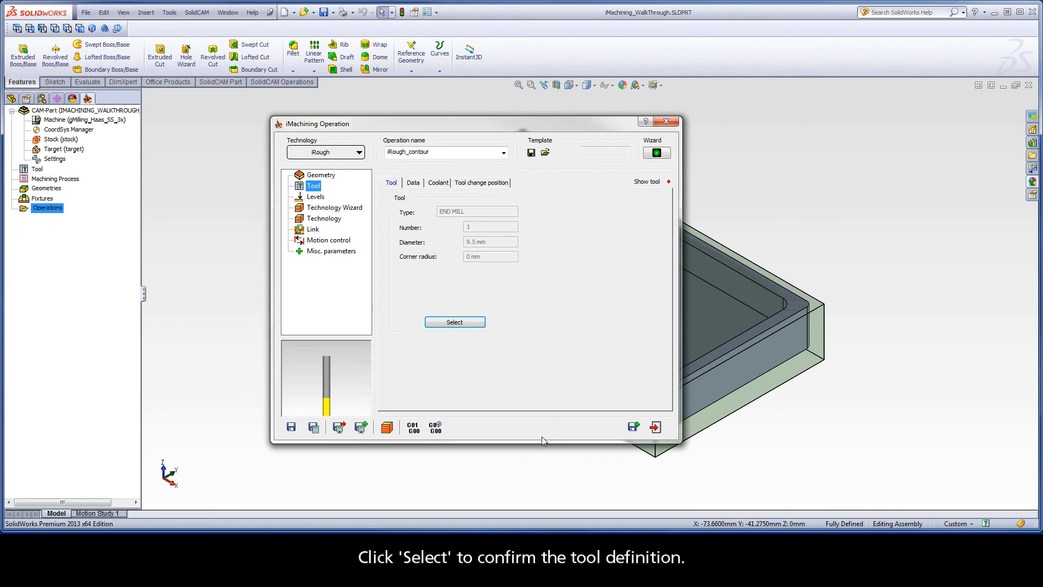
Step: Check the operation's upper level and pocket depth, and set the pocket depth delta to -0.76 mm
left_click(316, 196)
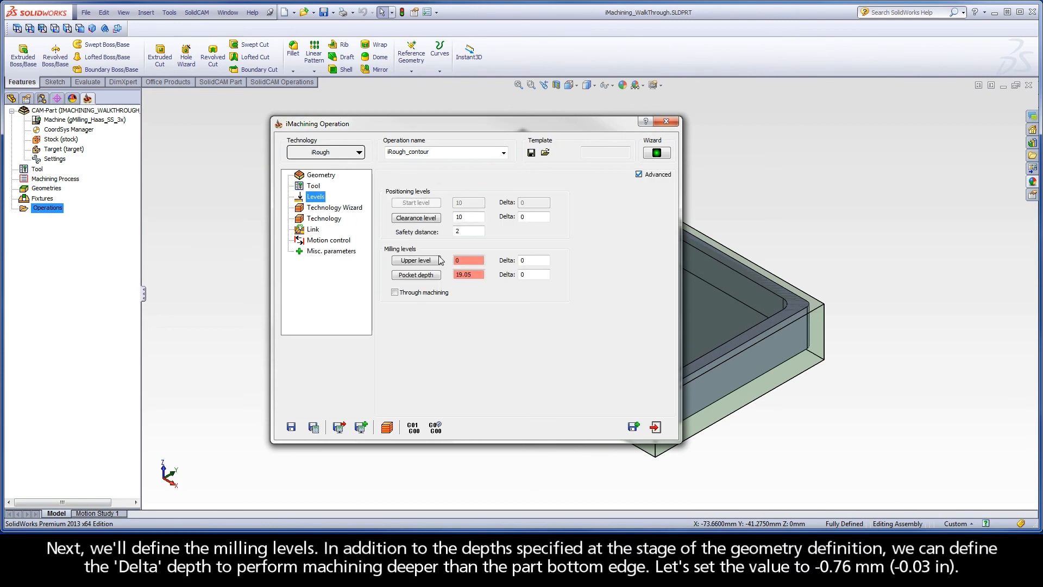
double_click(455, 261)
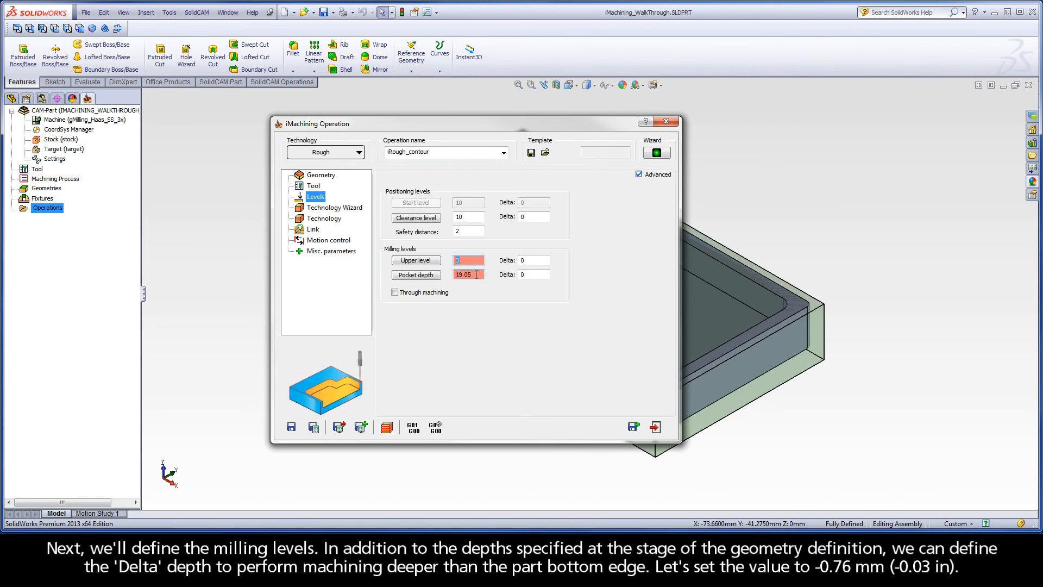
double_click(454, 274)
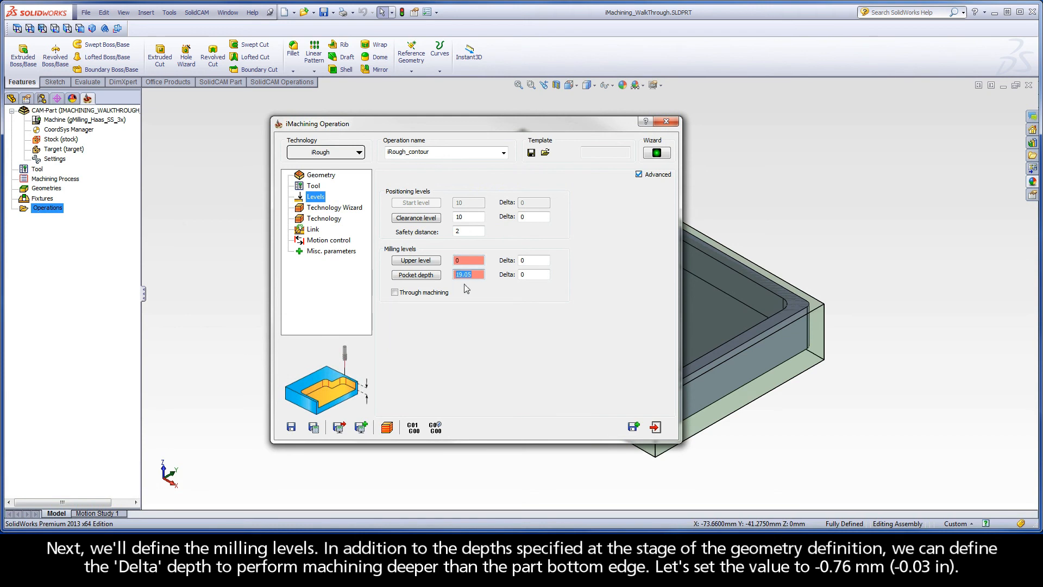
double_click(518, 275)
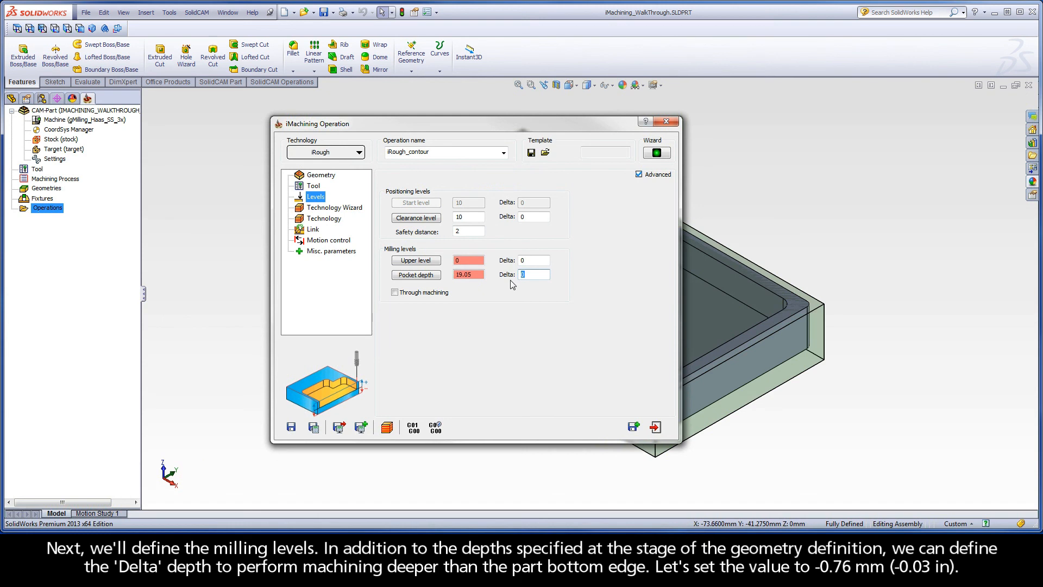
type("-0.76")
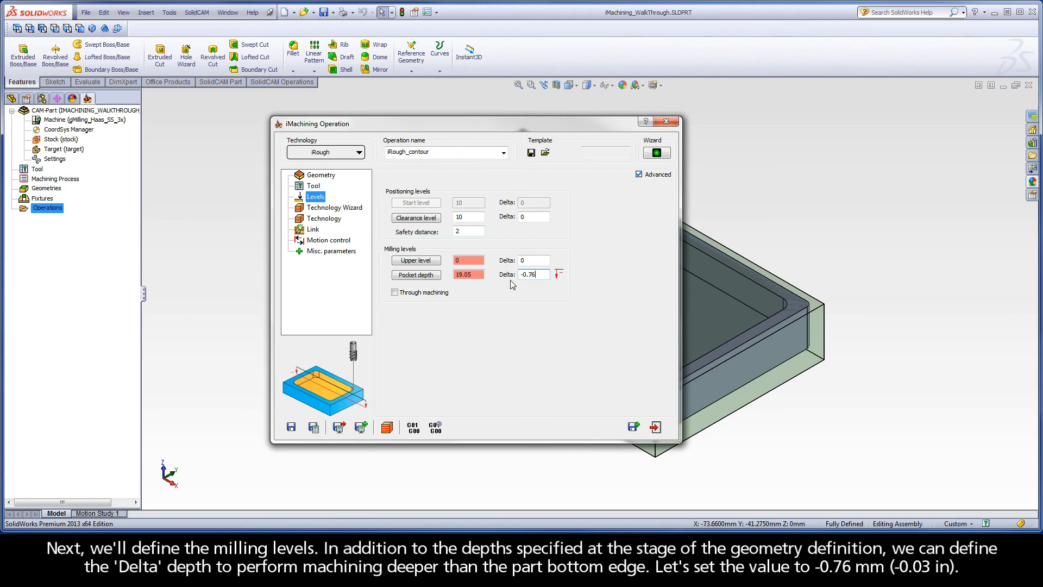
Step: Review the Technology Wizard's cutting conditions and machining level, and check the wall/island offset in the technology parameters
left_click(321, 208)
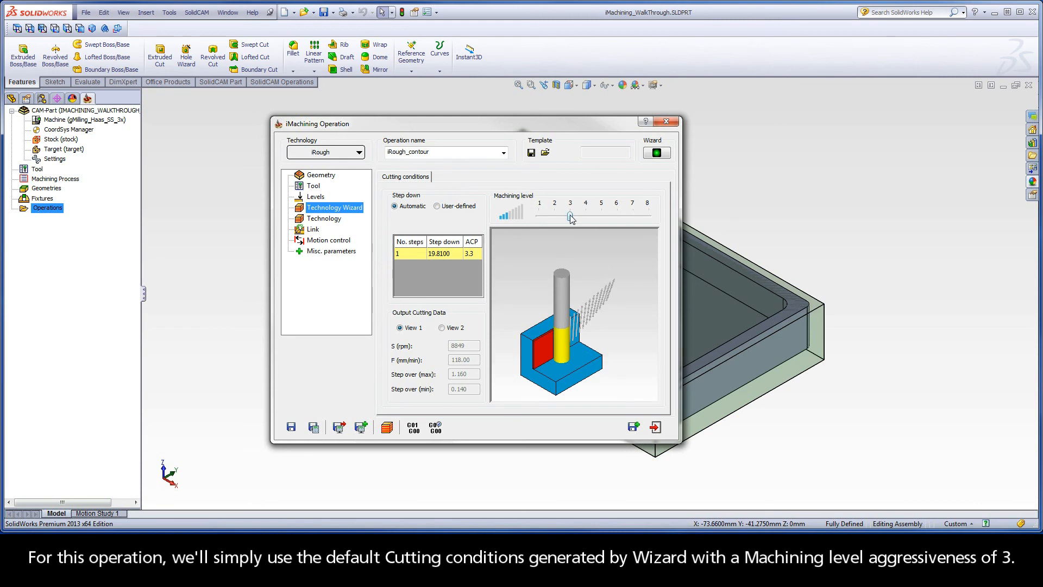
left_click(324, 220)
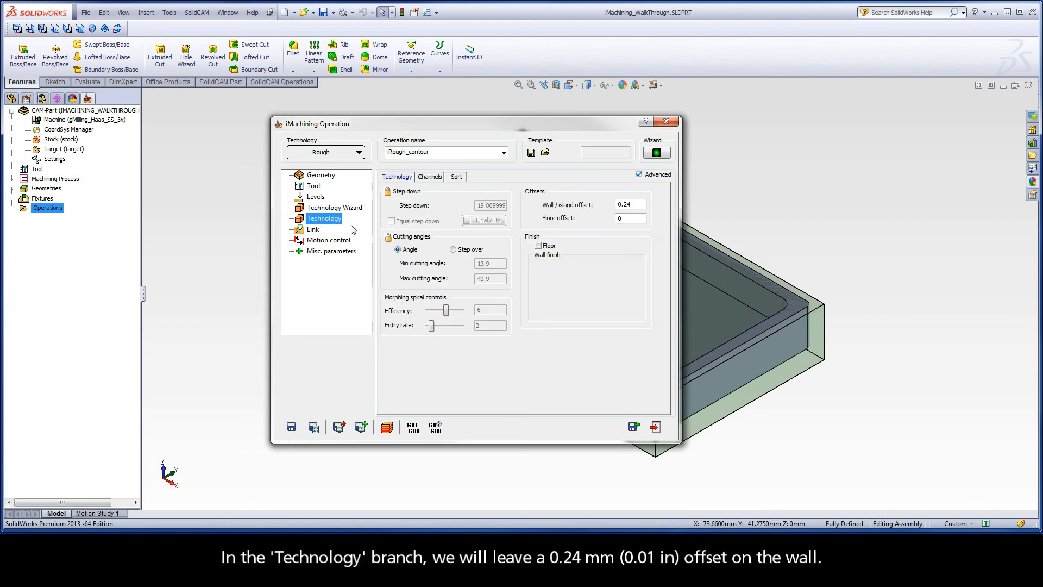
double_click(625, 205)
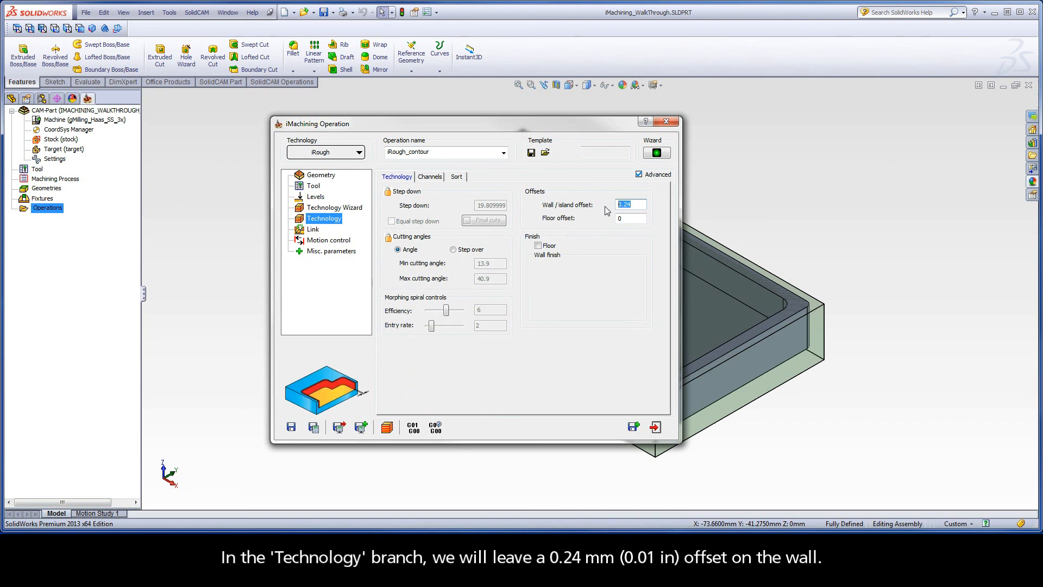
Step: Rename the operation as iRough_OutsideContour, then save it and calculate its tool path
double_click(438, 152)
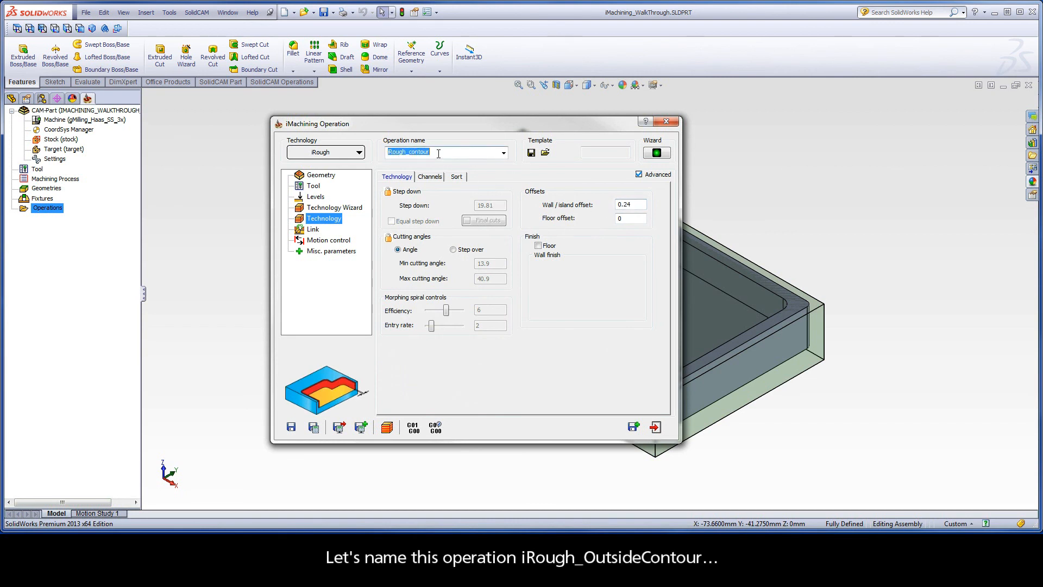
left_click_drag(438, 152, 410, 154)
type("OutsideContour")
left_click(314, 427)
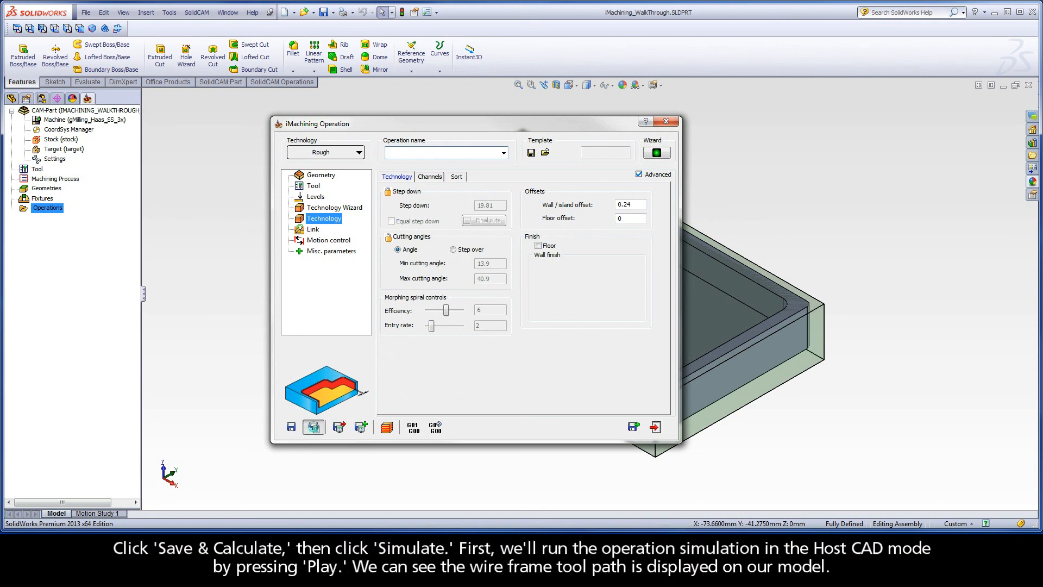
Step: Simulate the outside contour roughing in Host CAD mode and in SolidVerify mode, and exit the simulation
left_click(362, 429)
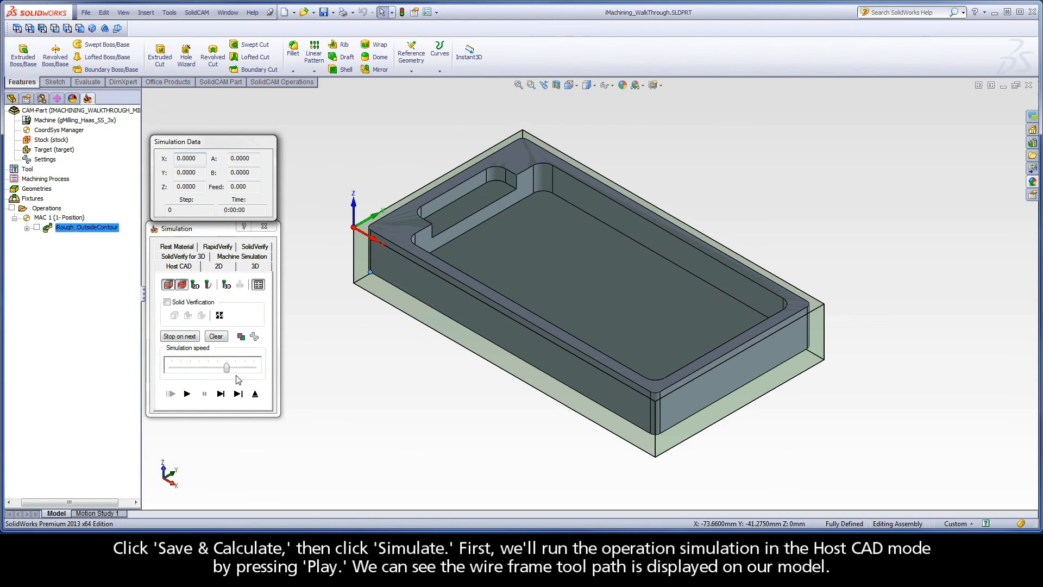
left_click(188, 394)
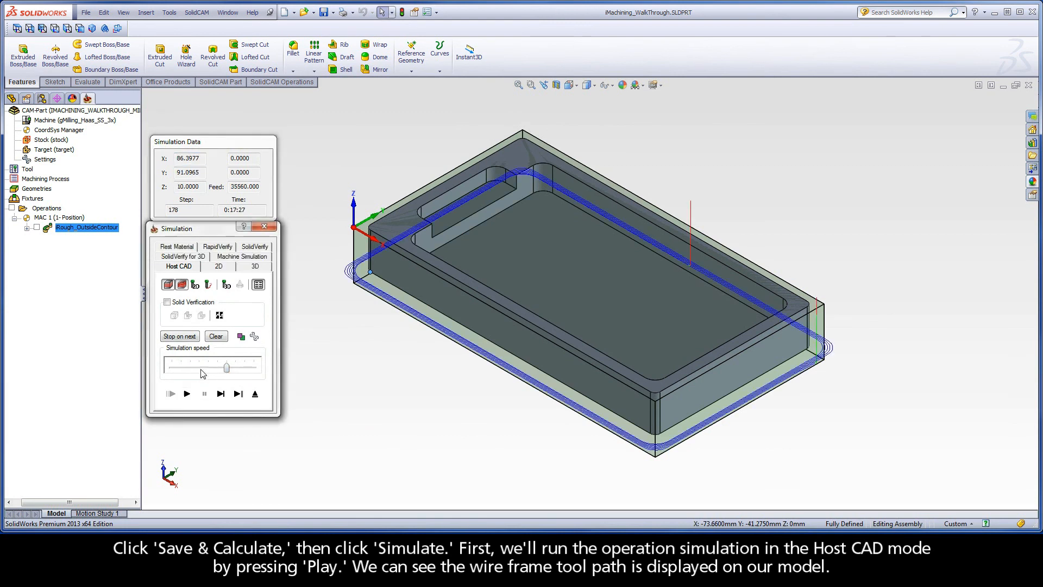
left_click(255, 247)
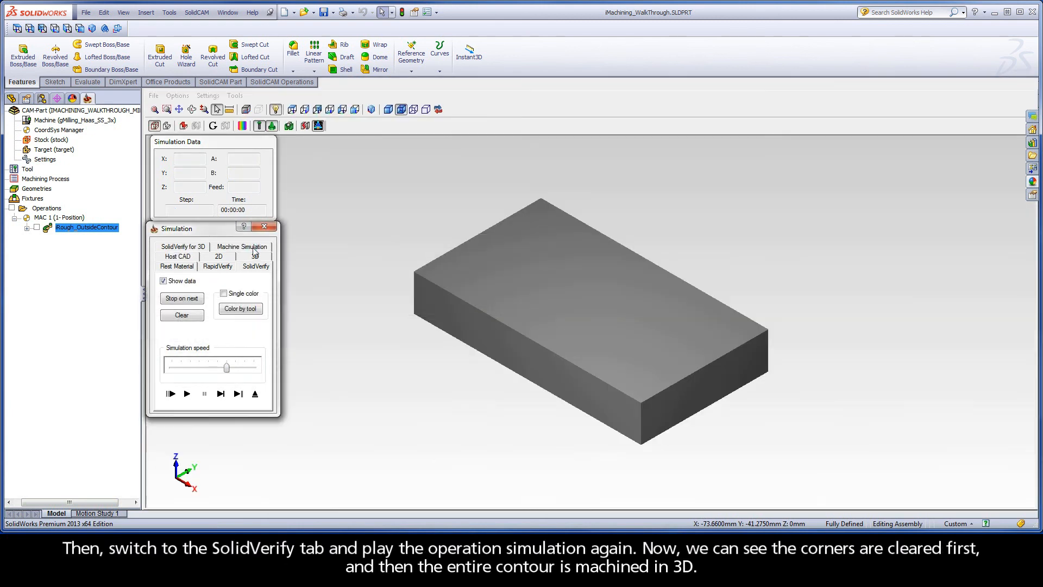
left_click(190, 395)
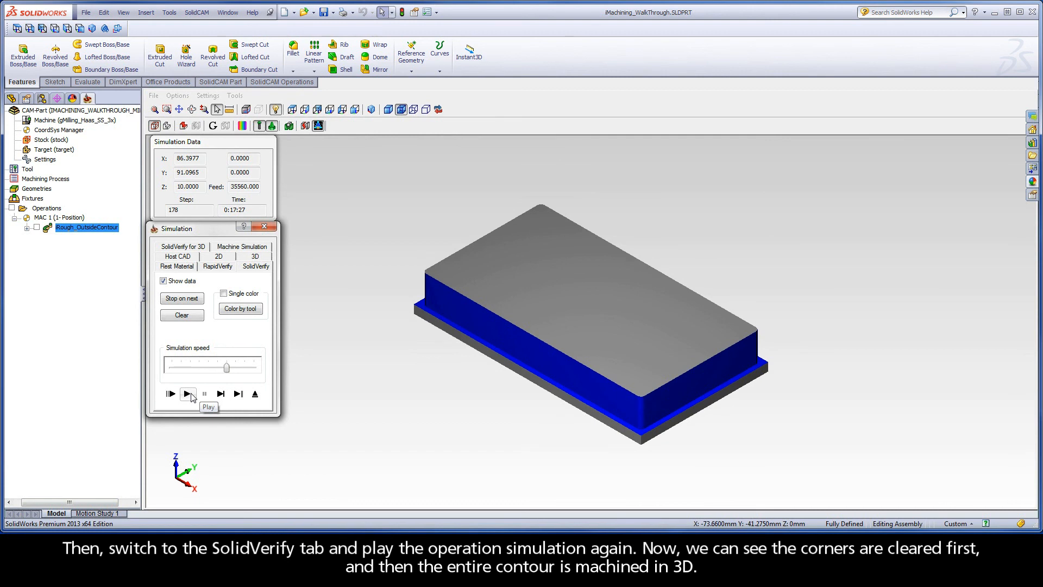
left_click(255, 395)
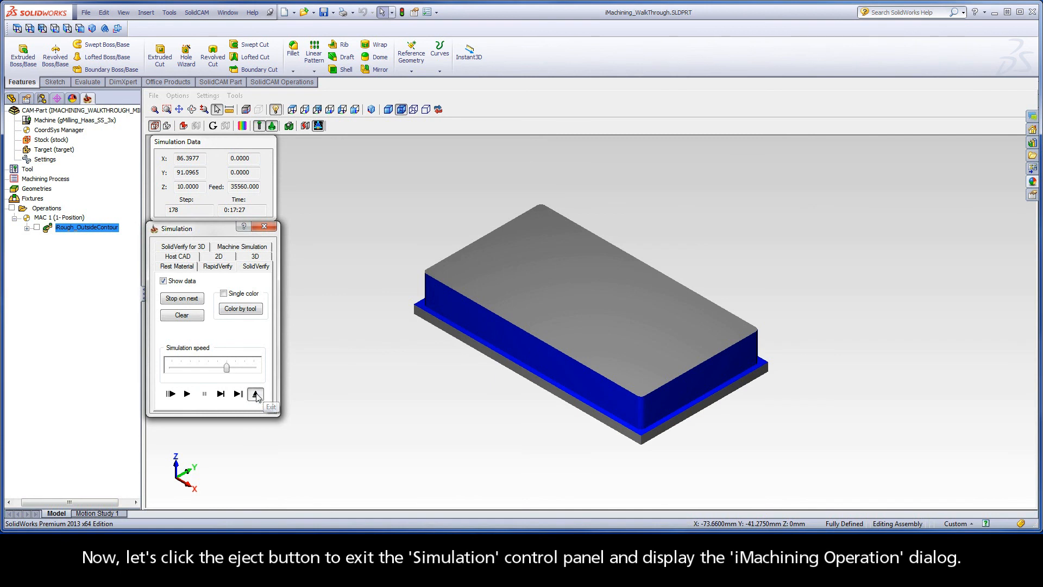